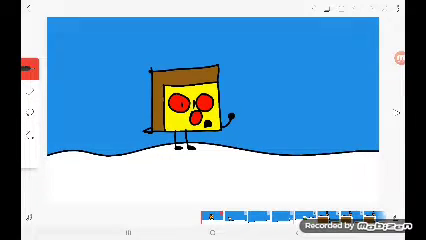
scroll(290, 216, "right", 2)
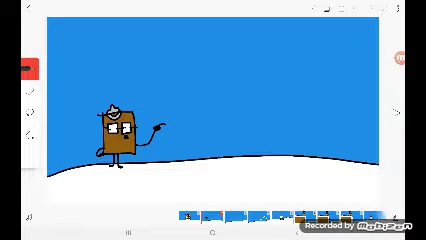
scroll(270, 216, "right", 2)
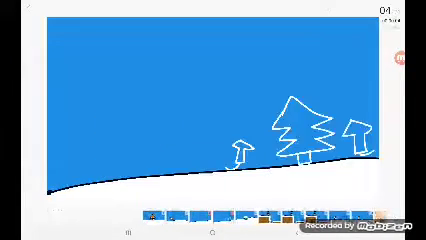
scroll(270, 216, "left", 1)
scroll(270, 216, "right", 1)
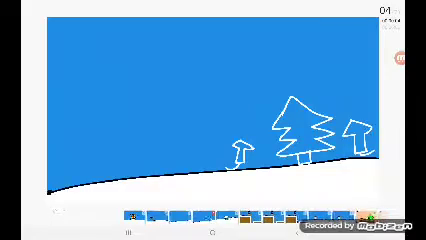
scroll(270, 216, "right", 1)
scroll(270, 216, "right", 1)
scroll(270, 216, "left", 1)
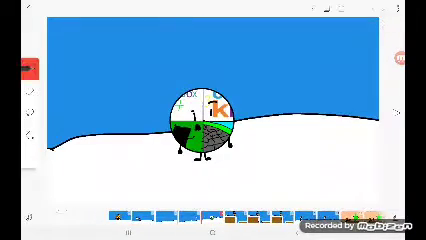
scroll(270, 216, "right", 1)
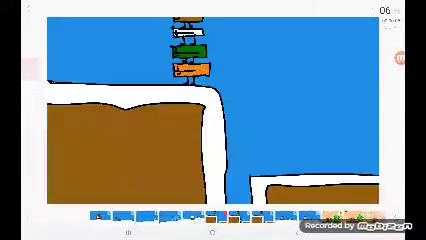
scroll(270, 216, "right", 1)
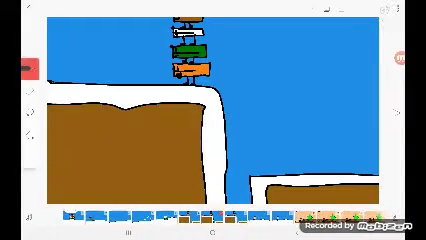
scroll(270, 216, "right", 1)
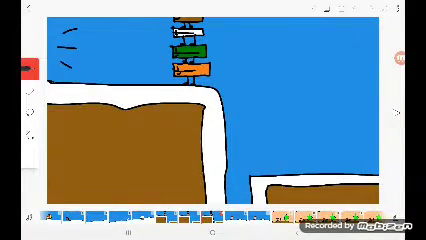
scroll(270, 216, "right", 1)
scroll(270, 216, "right", 1)
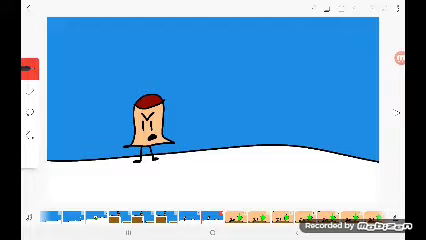
Scrub past the desert tree scene's countdown years to the round patterned character on snow
left_click_drag(240, 217, 200, 217)
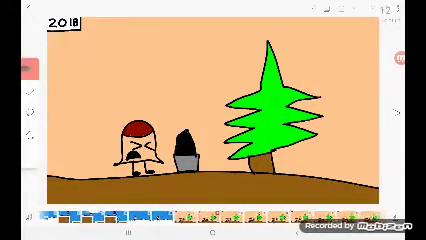
left_click_drag(300, 217, 100, 217)
left_click_drag(350, 217, 213, 217)
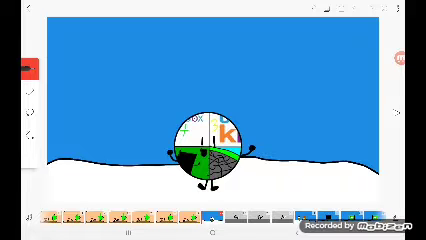
Step through the knife-holding coin scene to the two brown box characters on the snowy slope
left_click_drag(243, 217, 202, 217)
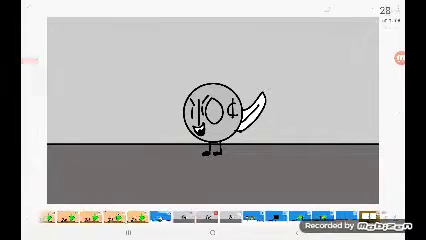
left_click_drag(220, 217, 198, 217)
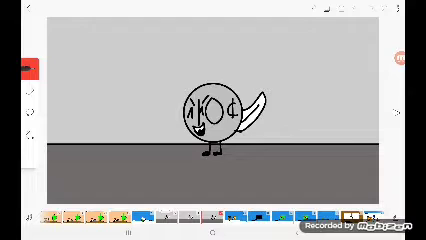
left_click_drag(220, 217, 198, 217)
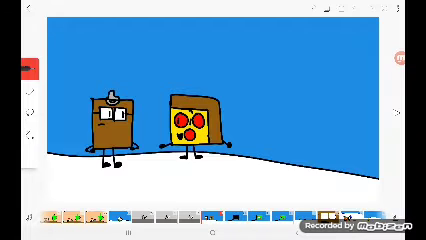
Step through frames 31–37: green square character, trio group, then yellow character with phone
left_click_drag(220, 217, 198, 217)
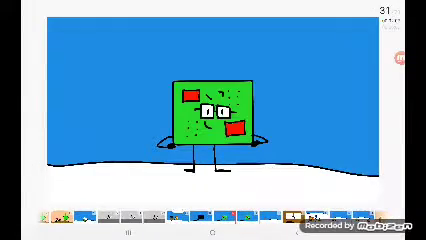
left_click_drag(220, 217, 200, 217)
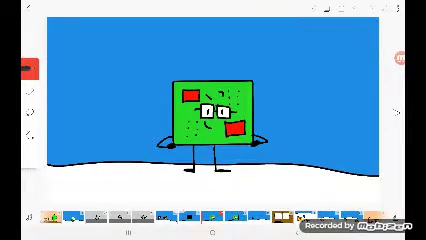
left_click_drag(220, 217, 205, 217)
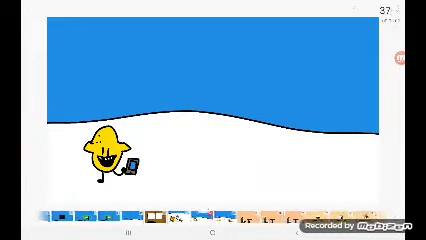
Scrub from frame 37 through the orange scene to the letter-shaped character on peach
mouse_move(220, 217)
left_mouse_down()
mouse_move(205, 217)
mouse_move(222, 217)
left_mouse_up()
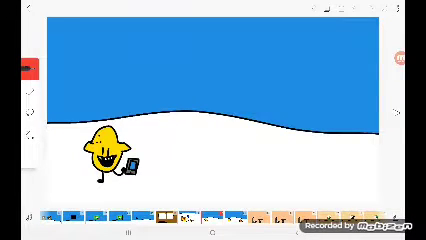
left_click_drag(220, 217, 165, 217)
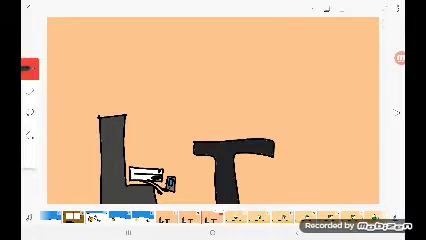